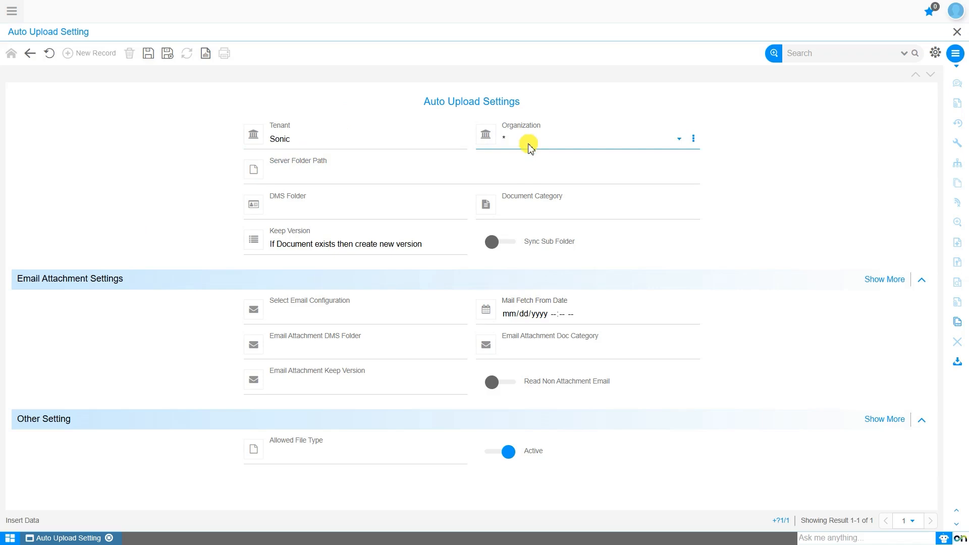
Keep the organization as * and set the server folder path to D:\inetpub\wwwroot\Sandbox_replica_04102023\AutoUpload
{"action": "left_click", "coordinate": [529, 147]}
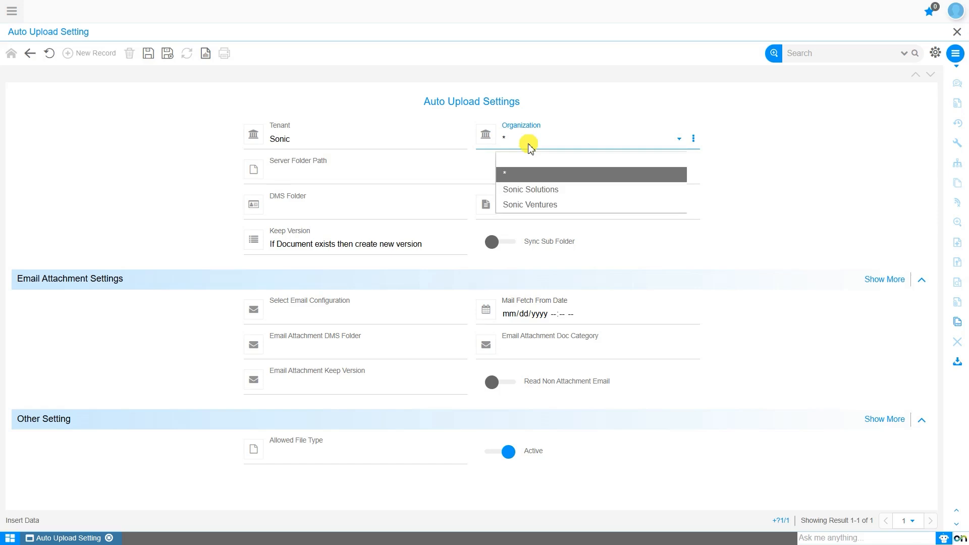
{"action": "left_click", "coordinate": [527, 144]}
{"action": "left_click", "coordinate": [346, 164]}
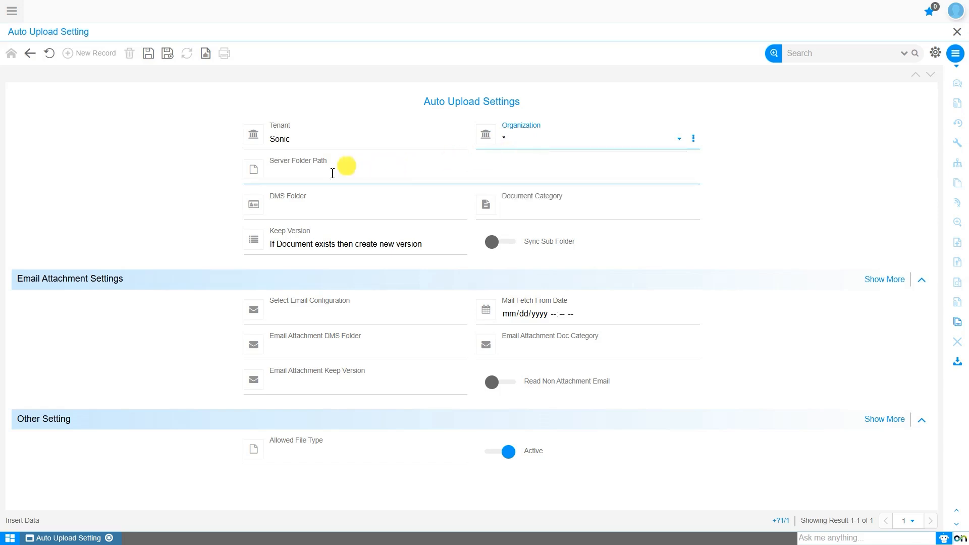
{"action": "left_click", "coordinate": [299, 177]}
{"action": "left_click", "coordinate": [386, 261]}
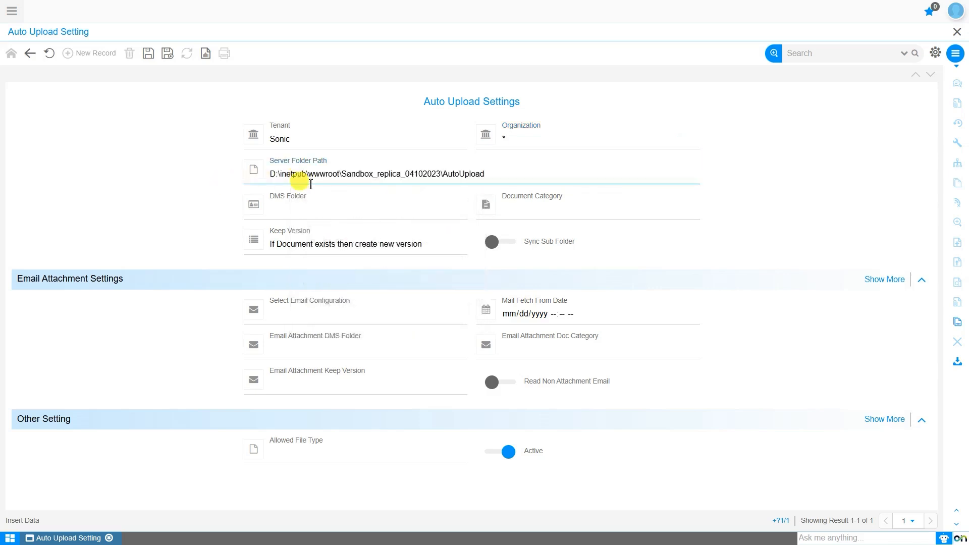
Assign the existing Email Attachments folder as the DMS folder for the server uploads
{"action": "left_click", "coordinate": [299, 204]}
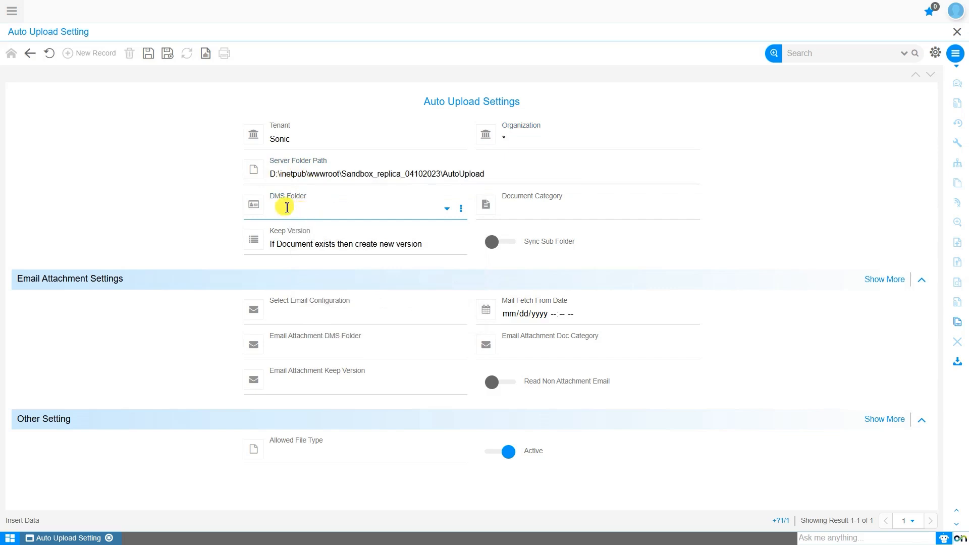
{"action": "left_click", "coordinate": [444, 209]}
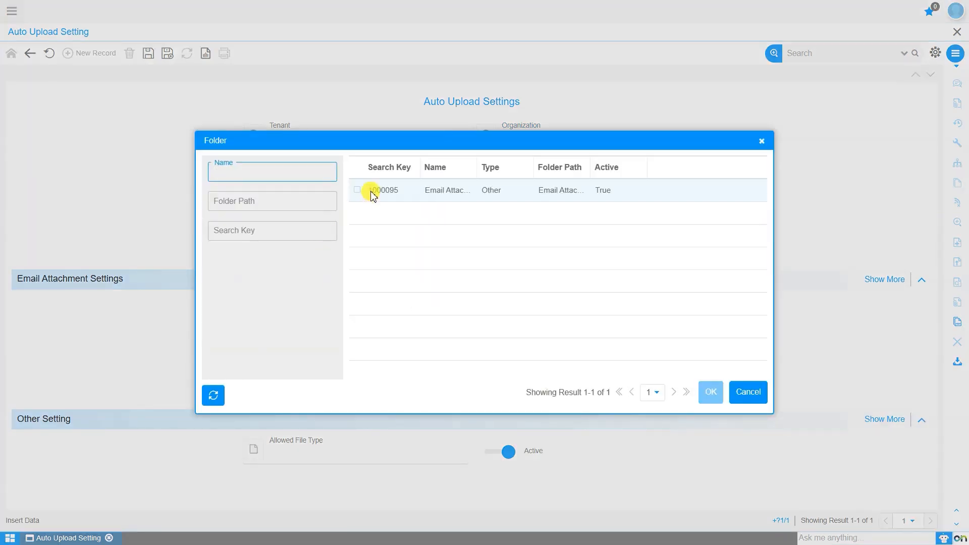
{"action": "left_click", "coordinate": [370, 192]}
{"action": "left_click", "coordinate": [712, 393]}
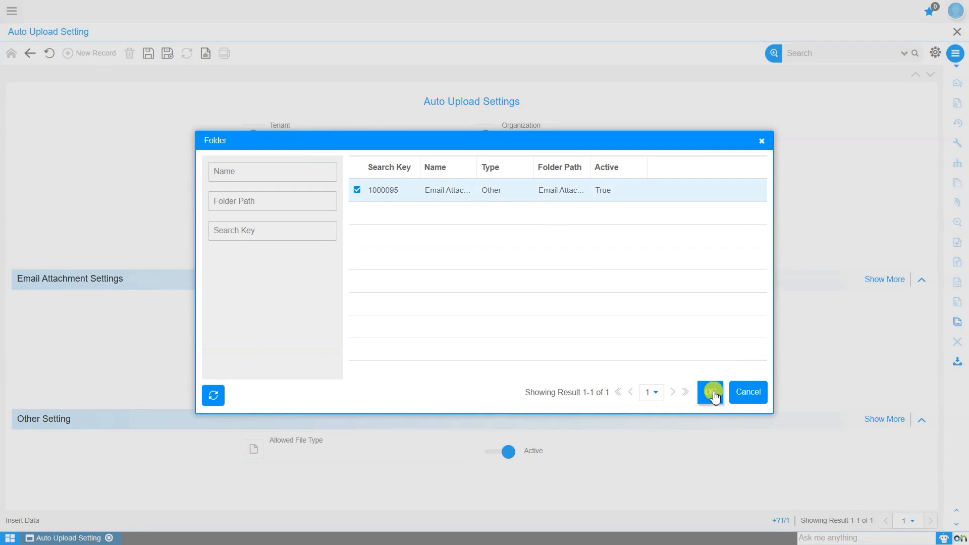
{"action": "left_click", "coordinate": [712, 393]}
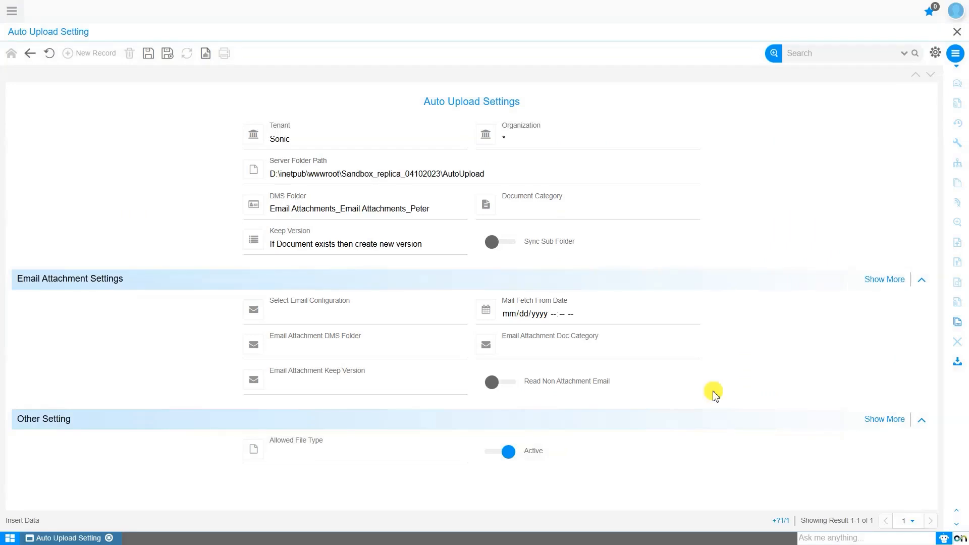
Set the document category to Bills and Keep Version to "If Document exists then create new version", leaving Sync Sub Folder off
{"action": "left_click", "coordinate": [528, 216]}
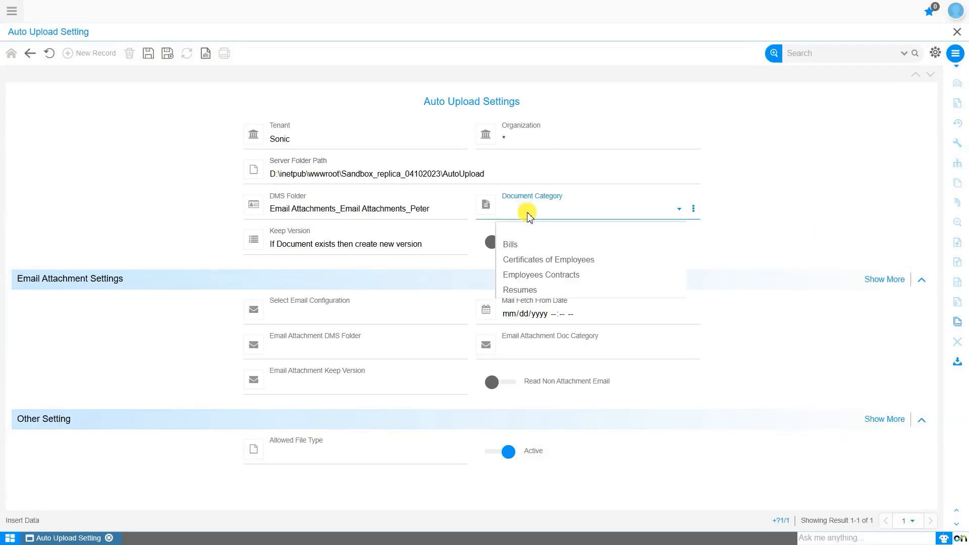
{"action": "left_click", "coordinate": [532, 246]}
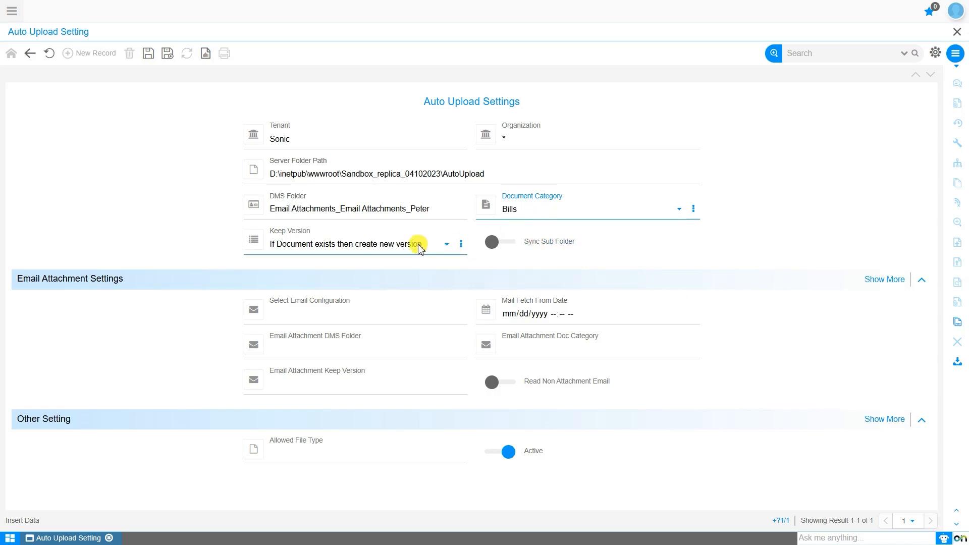
{"action": "left_click", "coordinate": [386, 248]}
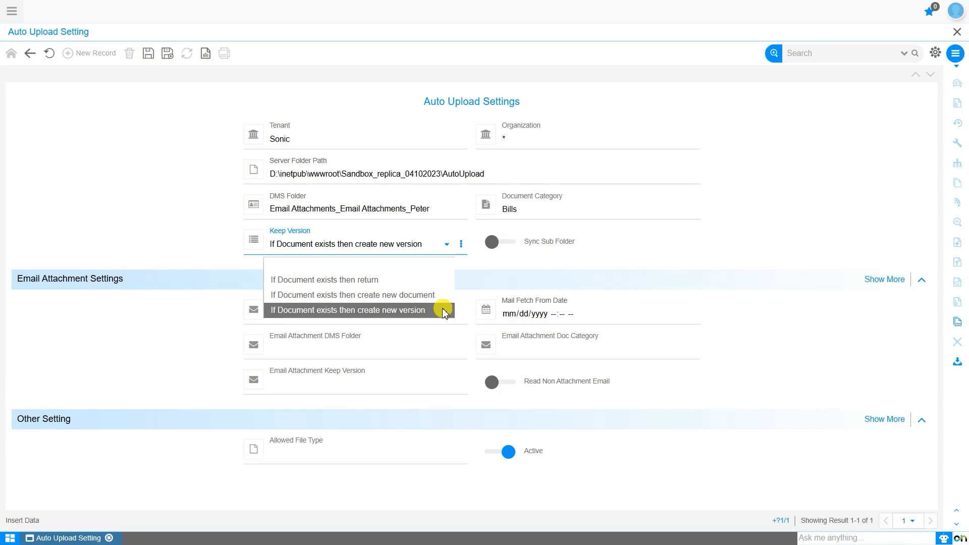
{"action": "left_click", "coordinate": [444, 309]}
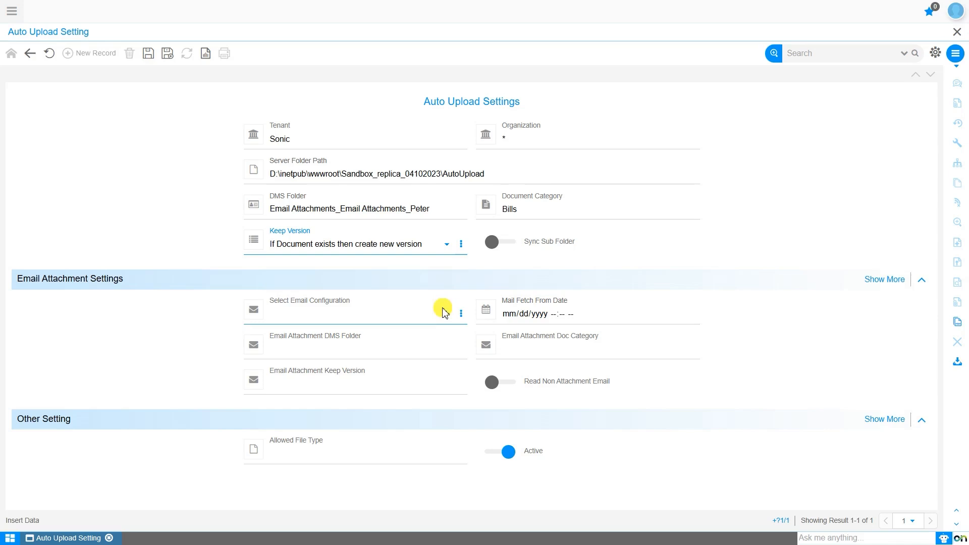
{"action": "left_click", "coordinate": [520, 250]}
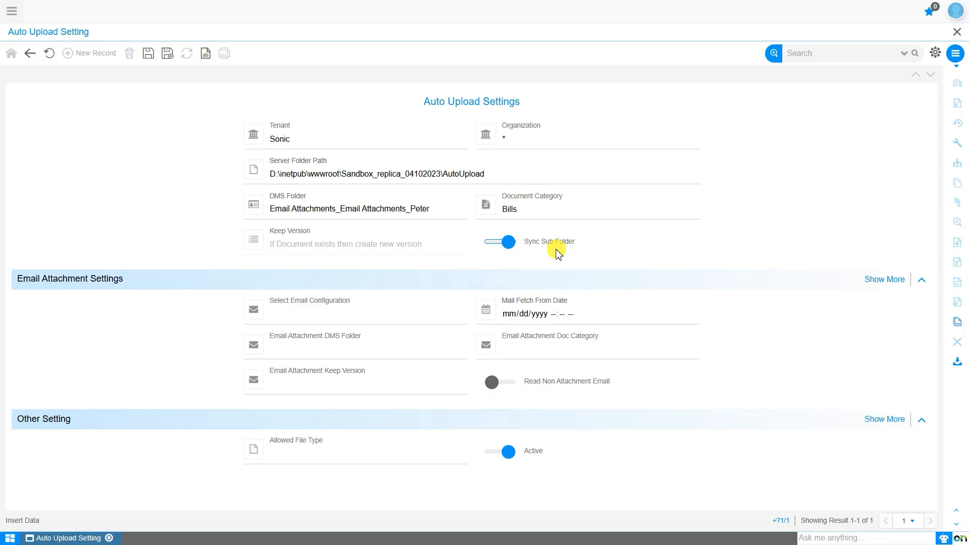
{"action": "left_click", "coordinate": [526, 243]}
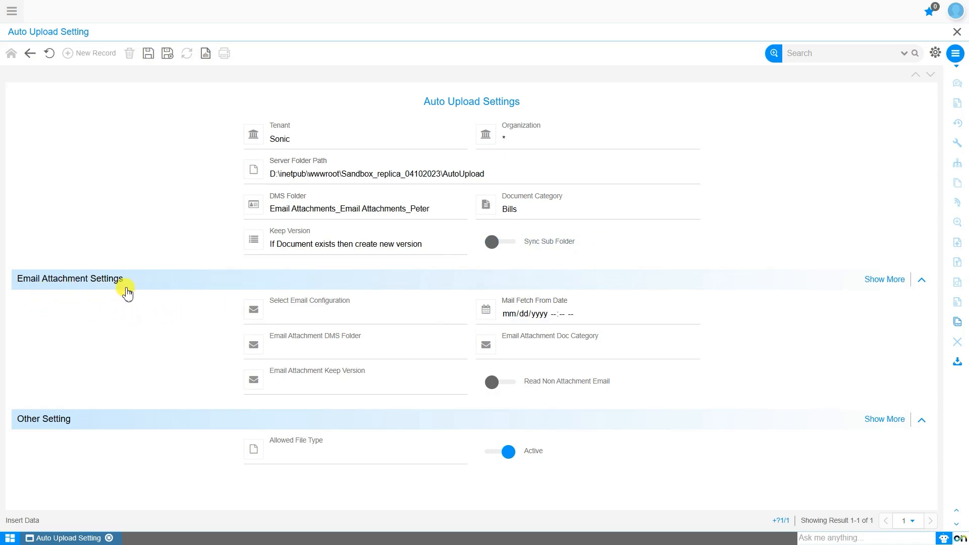
Choose the available email configuration and set Mail Fetch From Date to the current date and time, 10/17/2025 12:53 PM
{"action": "left_click", "coordinate": [352, 321]}
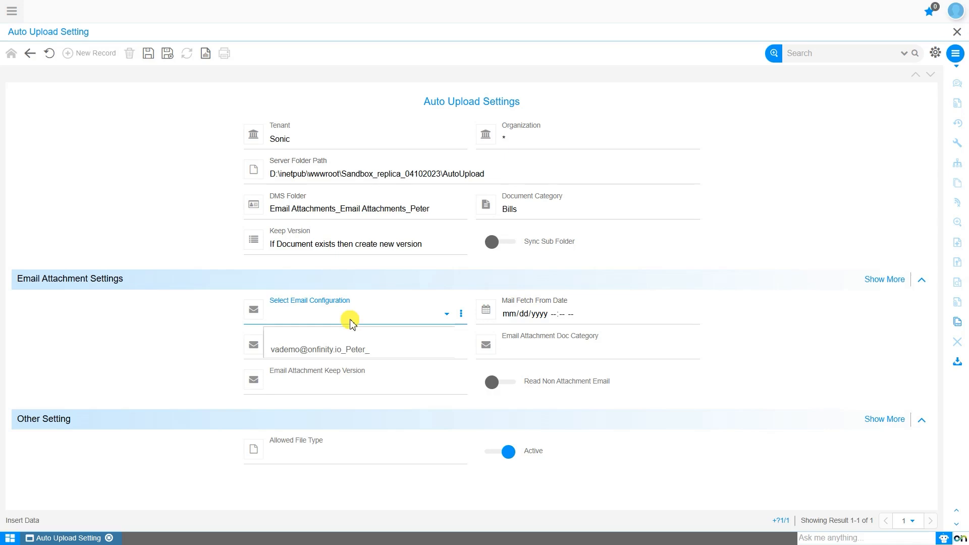
{"action": "left_click", "coordinate": [352, 337]}
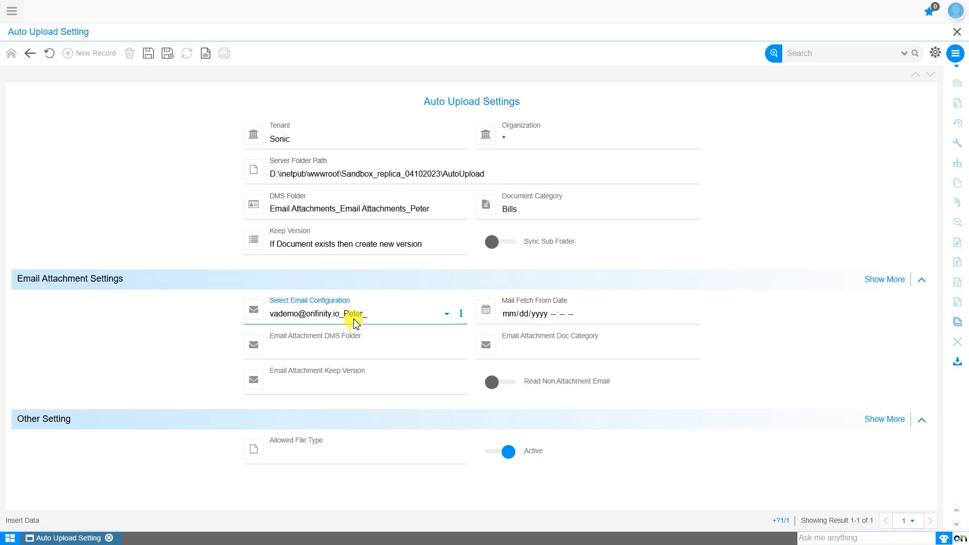
{"action": "left_click", "coordinate": [512, 314]}
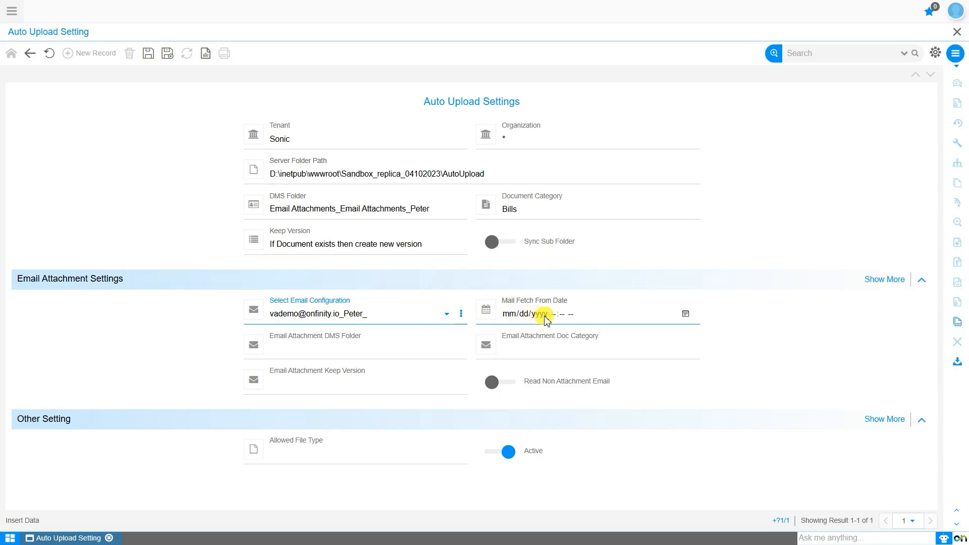
{"action": "left_click", "coordinate": [685, 314]}
{"action": "left_click", "coordinate": [597, 473]}
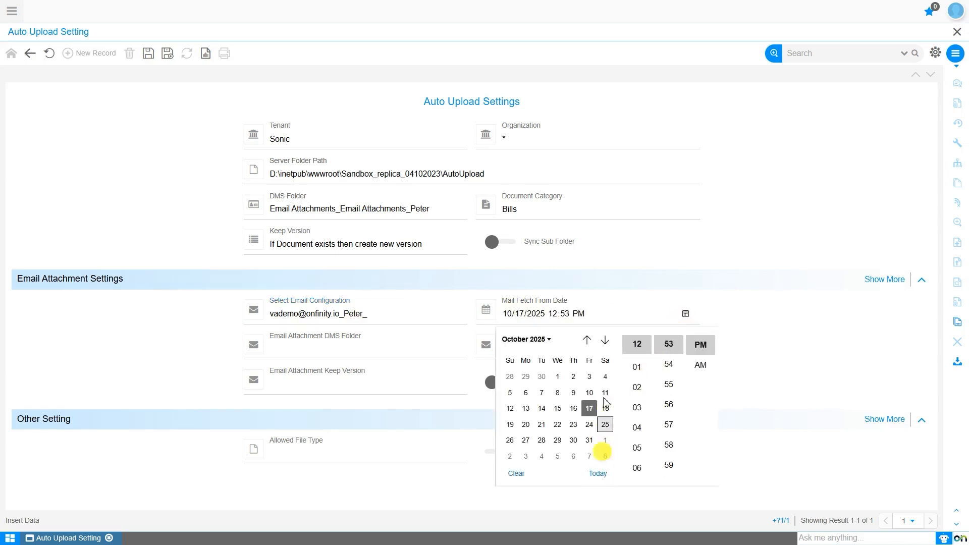
{"action": "left_click", "coordinate": [612, 318]}
{"action": "left_click", "coordinate": [693, 322]}
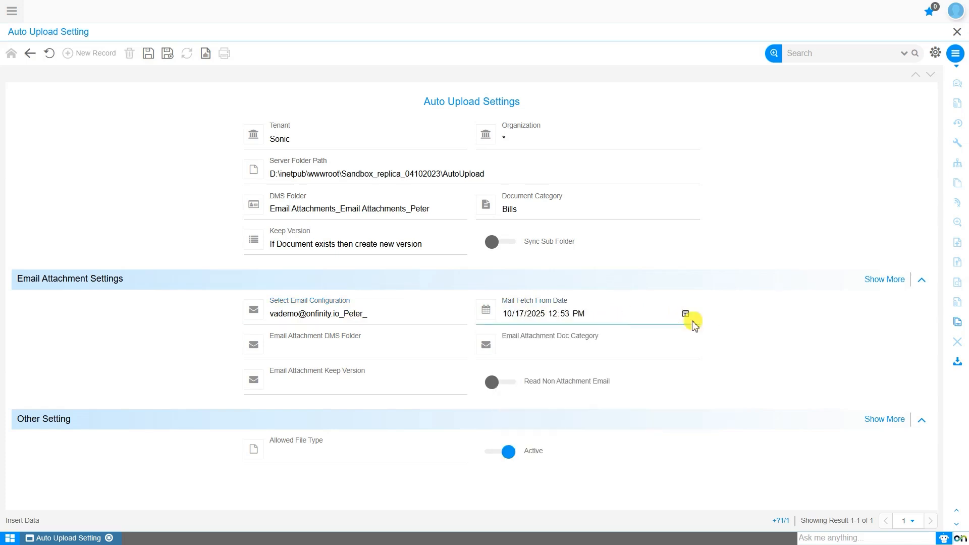
Assign the Email Attachments folder as the Email Attachment DMS Folder
{"action": "left_click", "coordinate": [299, 350]}
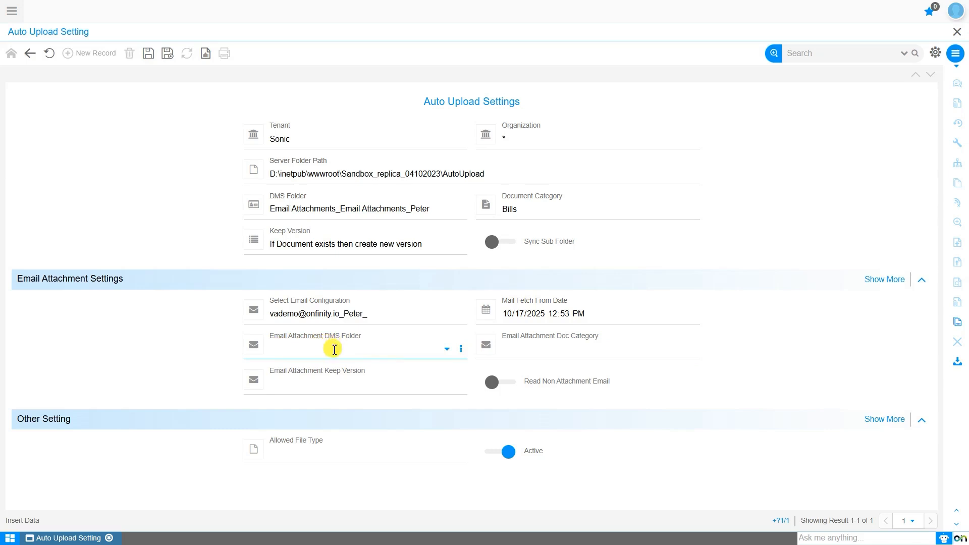
{"action": "left_click", "coordinate": [460, 348]}
{"action": "left_click", "coordinate": [450, 191]}
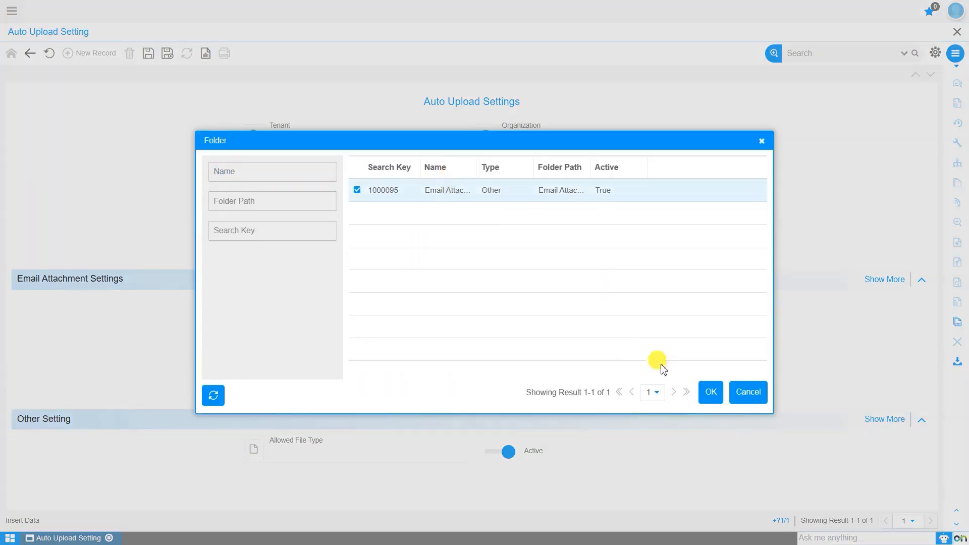
{"action": "left_click", "coordinate": [710, 392]}
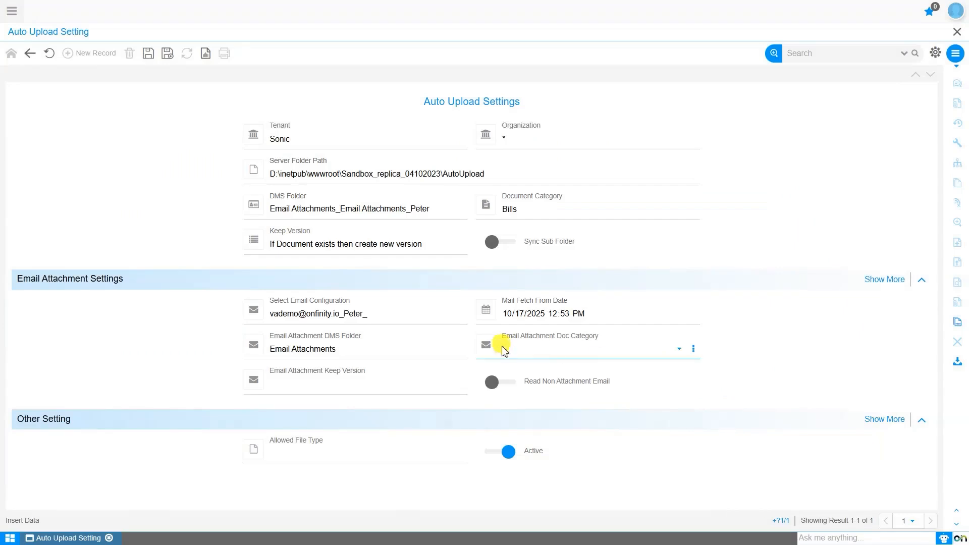
Set the email attachment document category to Resumes and its Keep Version to "If Document exists then create new document"
{"action": "left_click", "coordinate": [532, 355]}
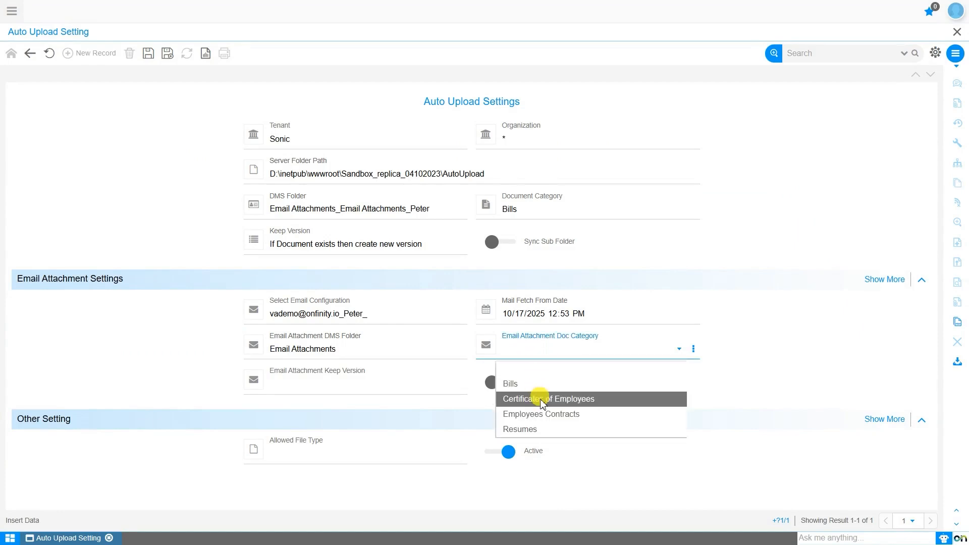
{"action": "left_click", "coordinate": [541, 413]}
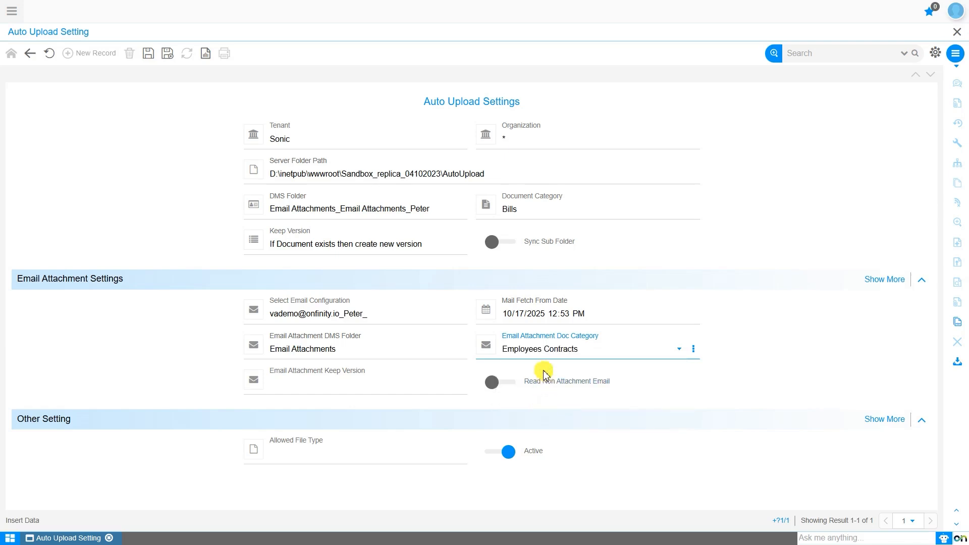
{"action": "left_click", "coordinate": [539, 350]}
{"action": "left_click", "coordinate": [549, 427]}
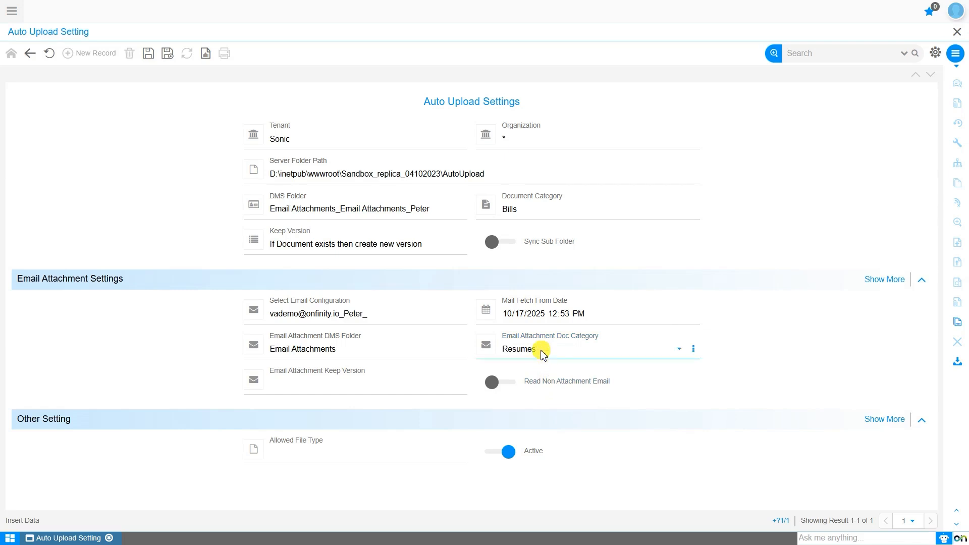
{"action": "left_click", "coordinate": [332, 387]}
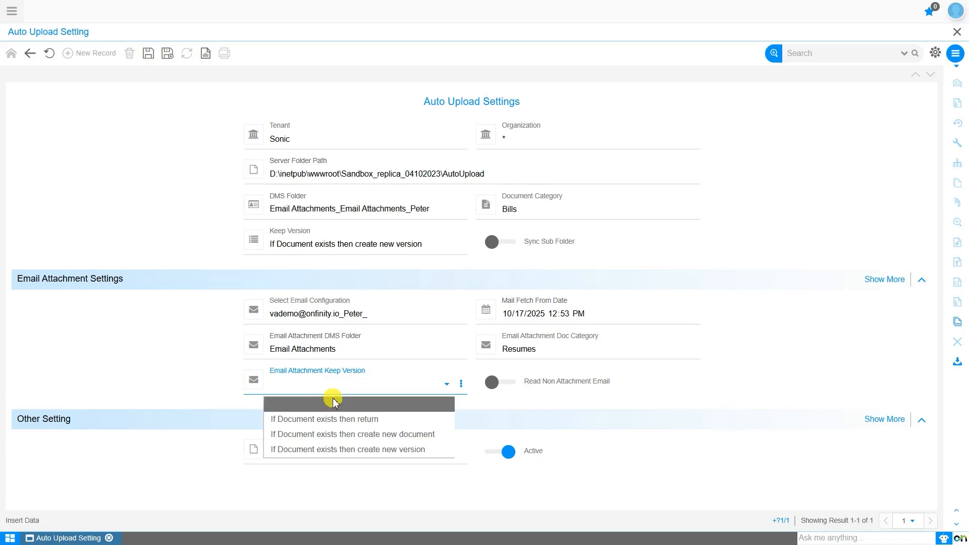
{"action": "left_click", "coordinate": [333, 434]}
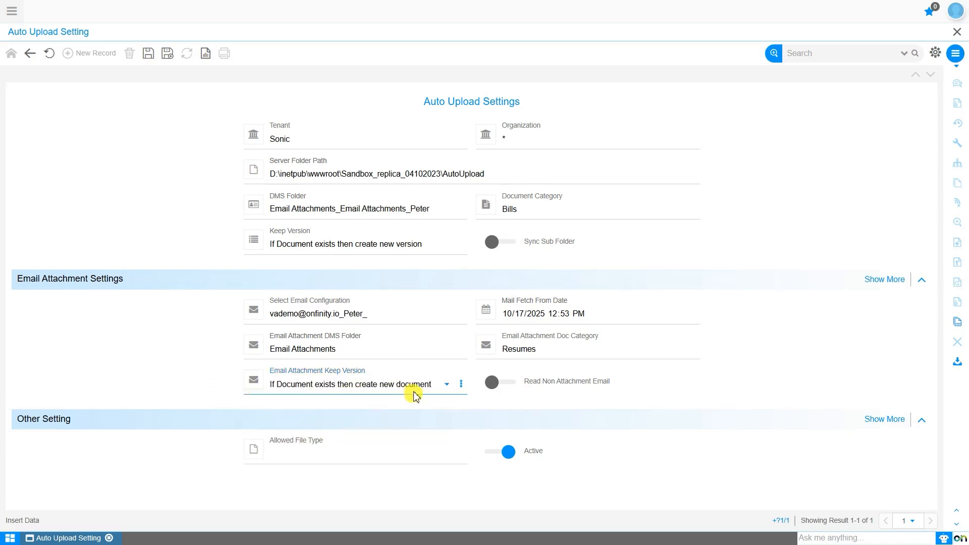
Enable Read Non Attachment Email, leave Allowed File Type blank, and save the auto upload record
{"action": "left_click", "coordinate": [505, 387]}
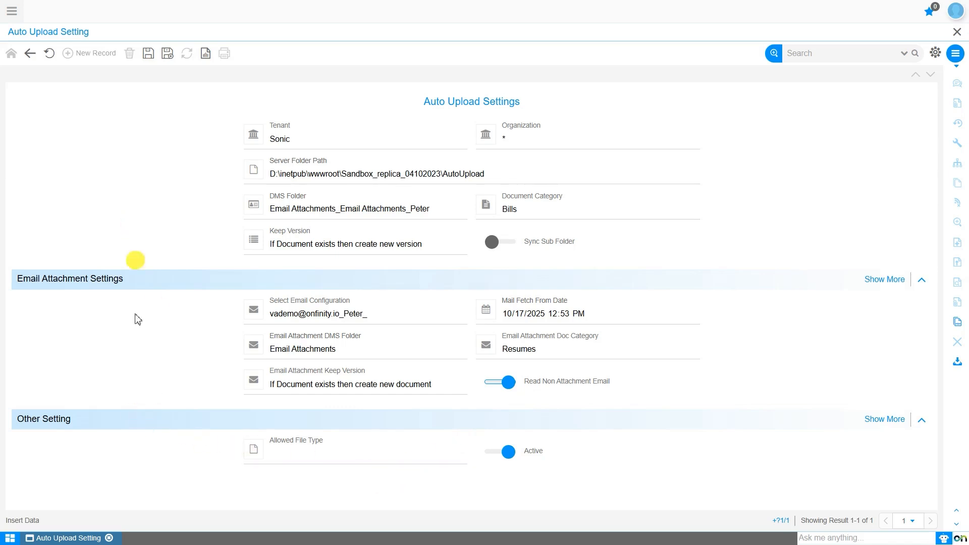
{"action": "left_click", "coordinate": [305, 460]}
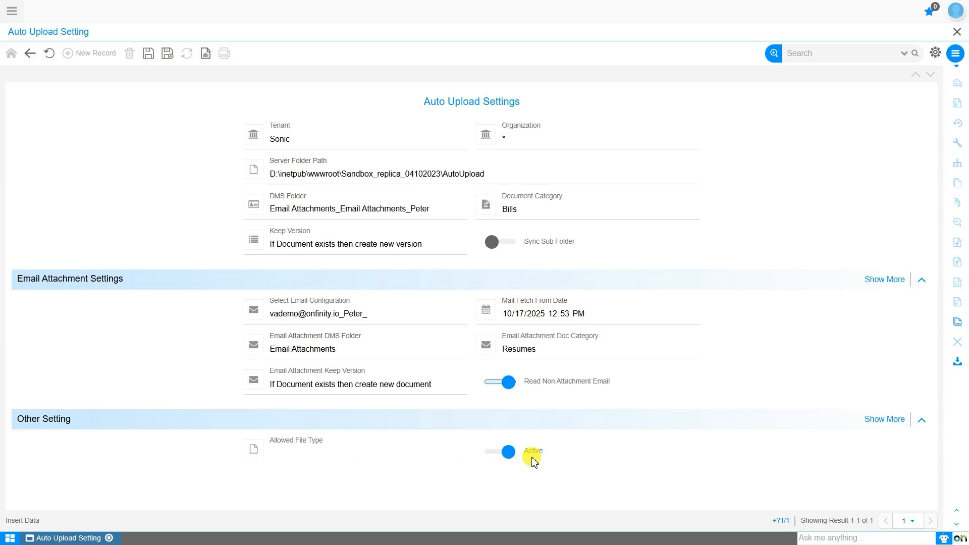
{"action": "left_click", "coordinate": [148, 53]}
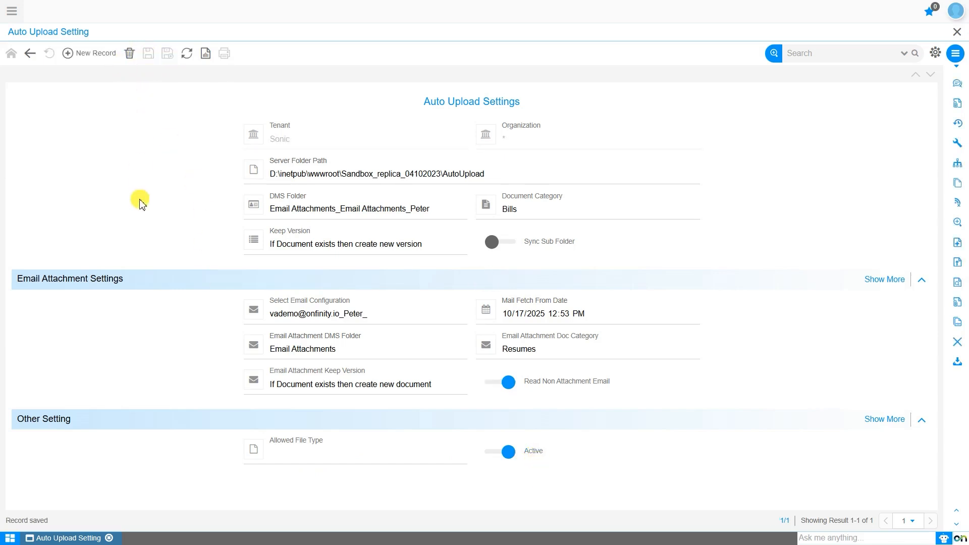